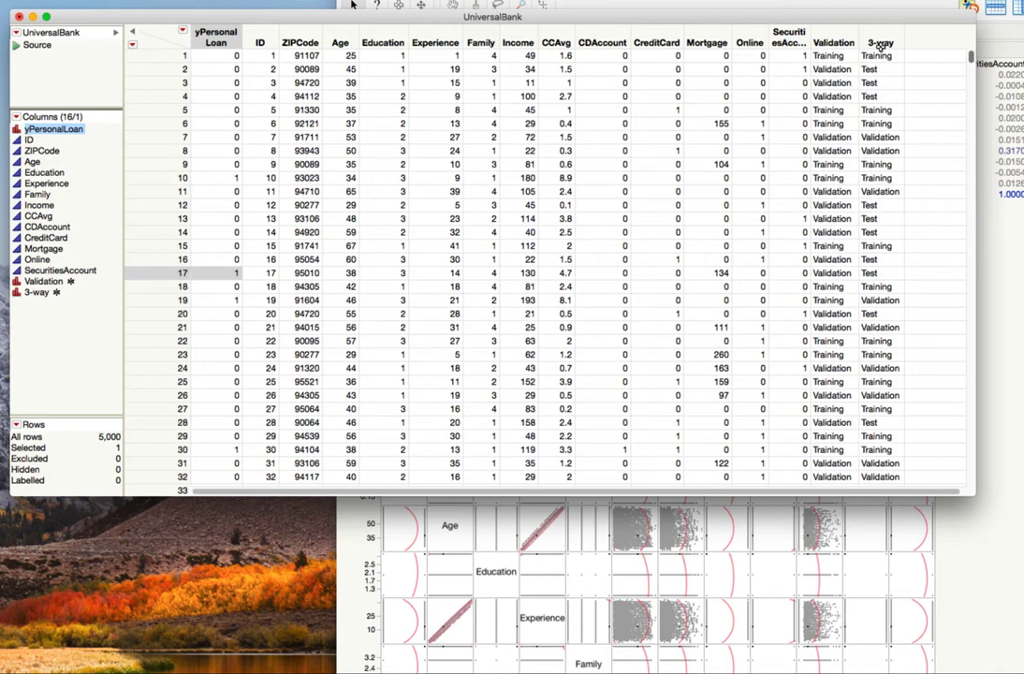
Open JMP's Analyze menu to see the analyses available for the UniversalBank table
{"action": "mouse_move", "coordinate": [880, 44]}
Launch K Nearest Neighbors from Analyze > Predictive Modeling
{"action": "left_click", "coordinate": [263, 3]}
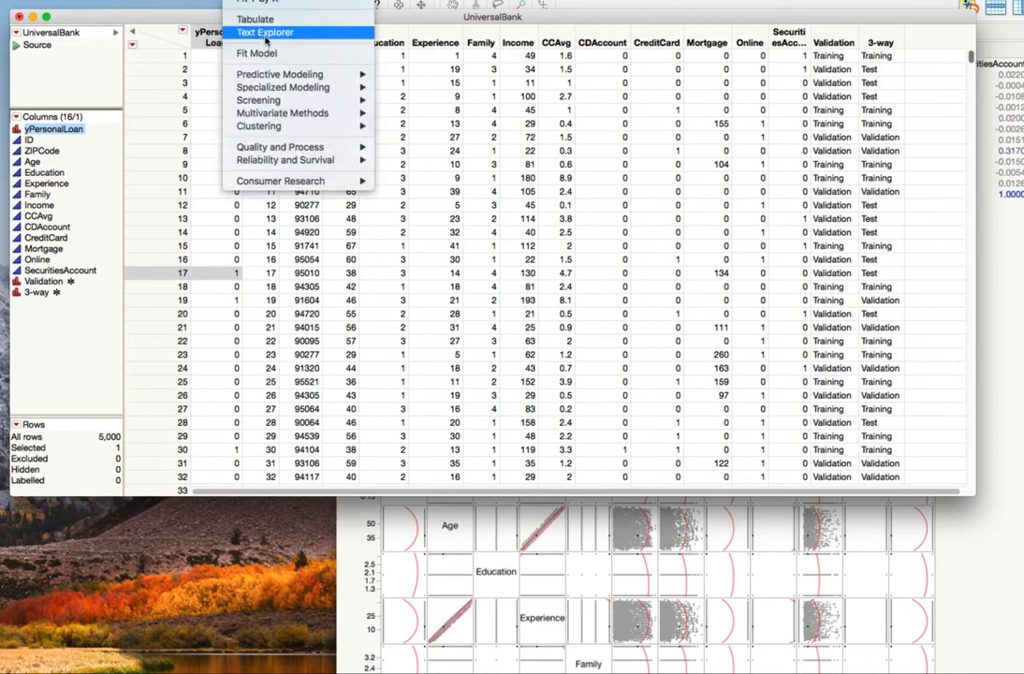
{"action": "mouse_move", "coordinate": [281, 74]}
{"action": "left_click", "coordinate": [426, 142]}
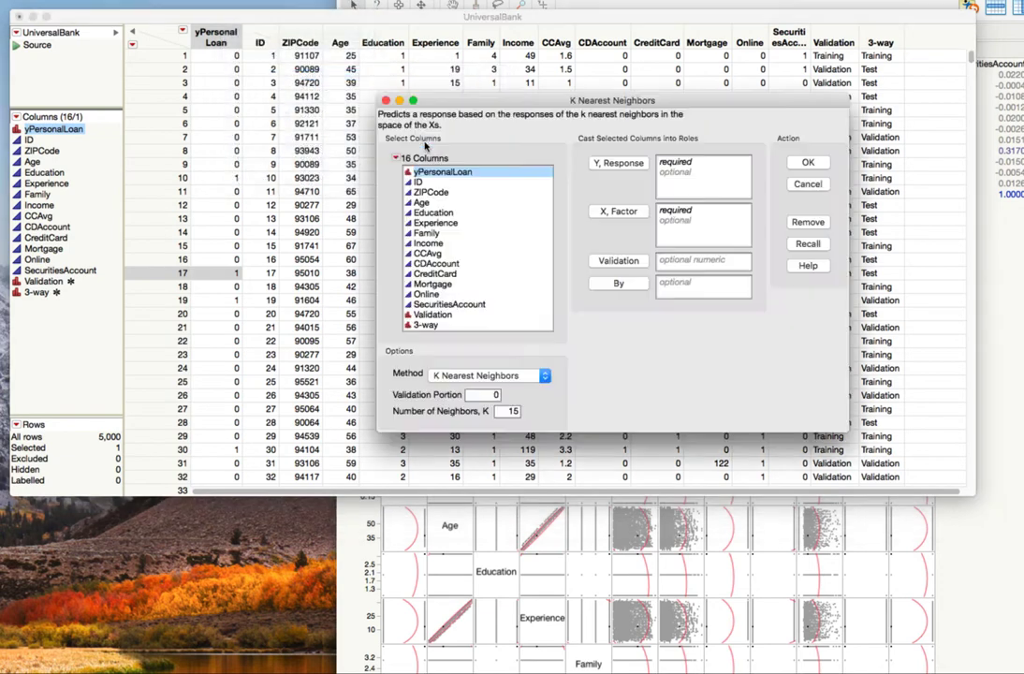
Cast yPersonalLoan as Y, Age through SecuritiesAccount (minus Experience) as X, and 3-way as Validation
{"action": "left_click", "coordinate": [618, 163]}
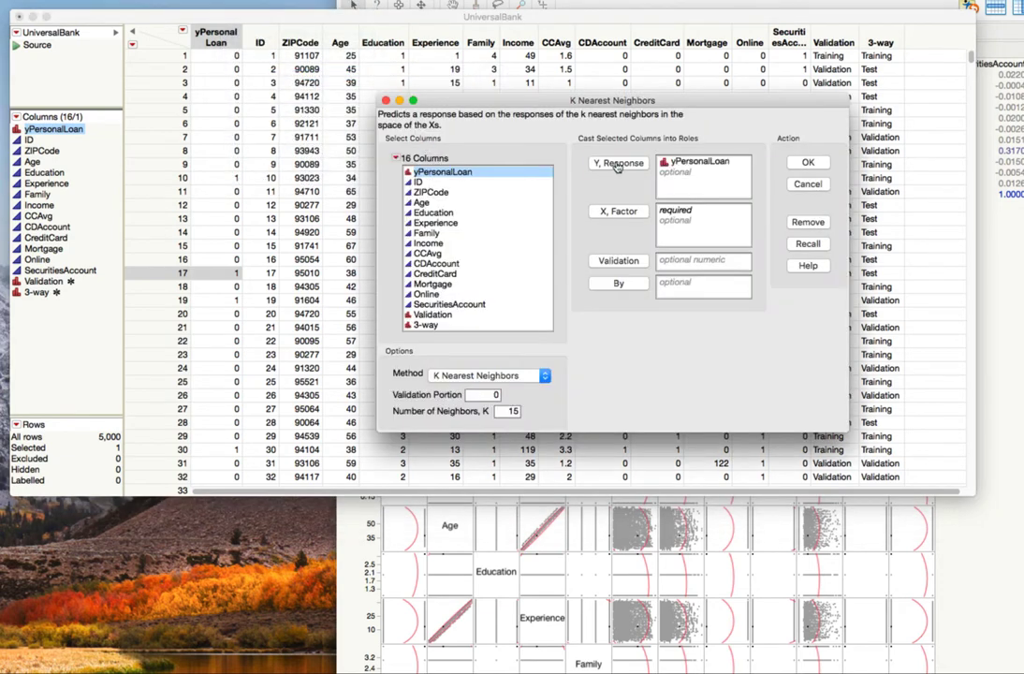
{"action": "left_click", "coordinate": [419, 204]}
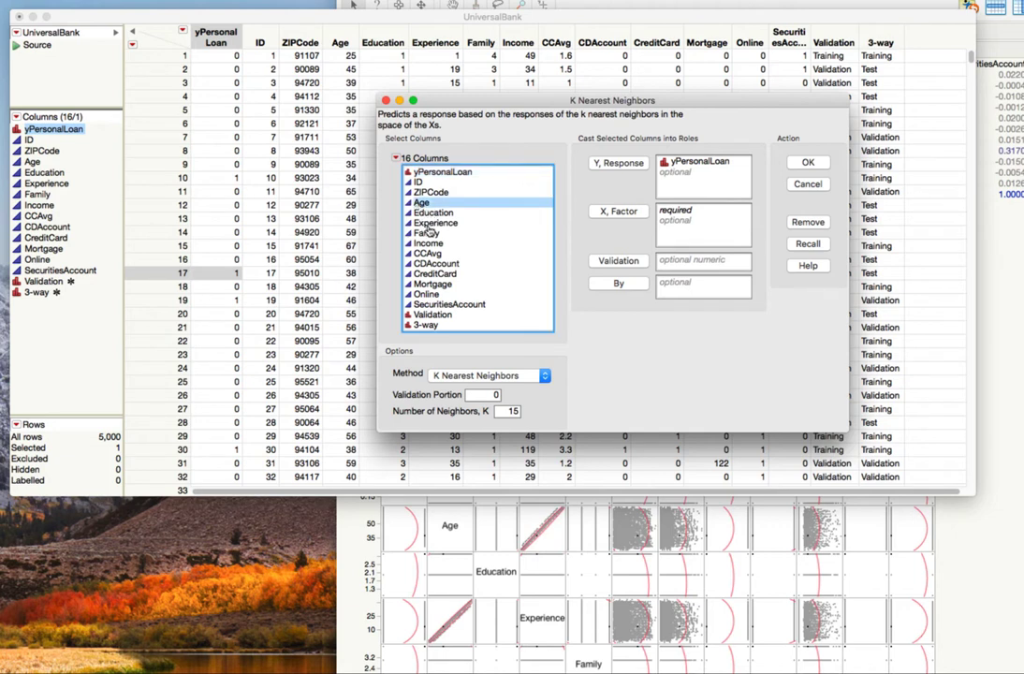
{"action": "left_click", "coordinate": [424, 214], "text": "shift"}
{"action": "left_click", "coordinate": [425, 233], "text": "super"}
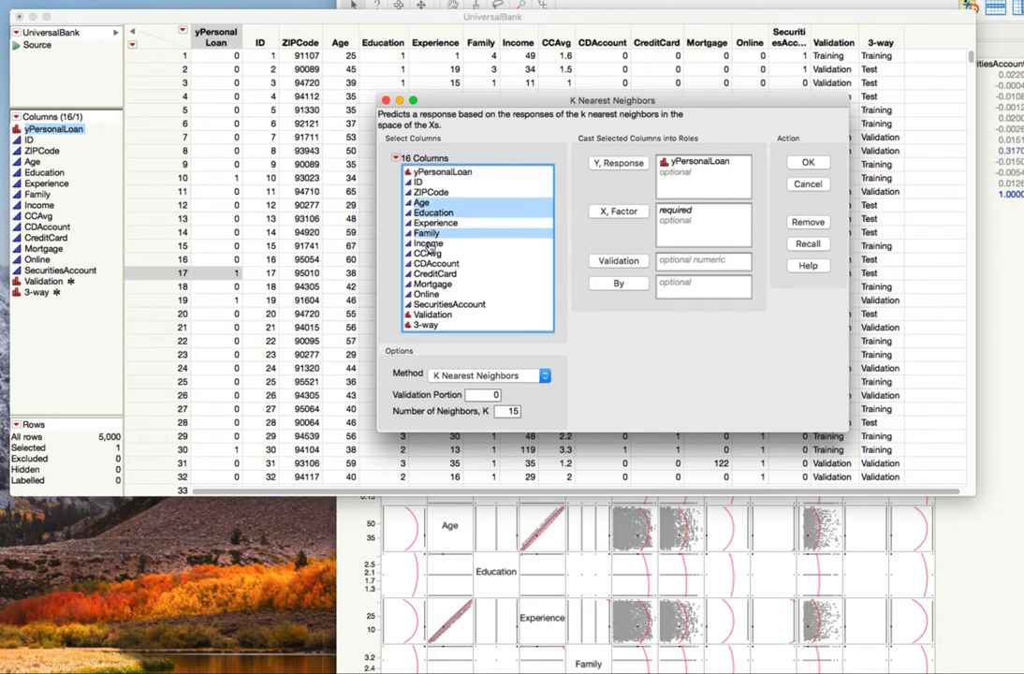
{"action": "left_click", "coordinate": [427, 243], "text": "super"}
{"action": "left_click_drag", "start_coordinate": [426, 253], "coordinate": [440, 304]}
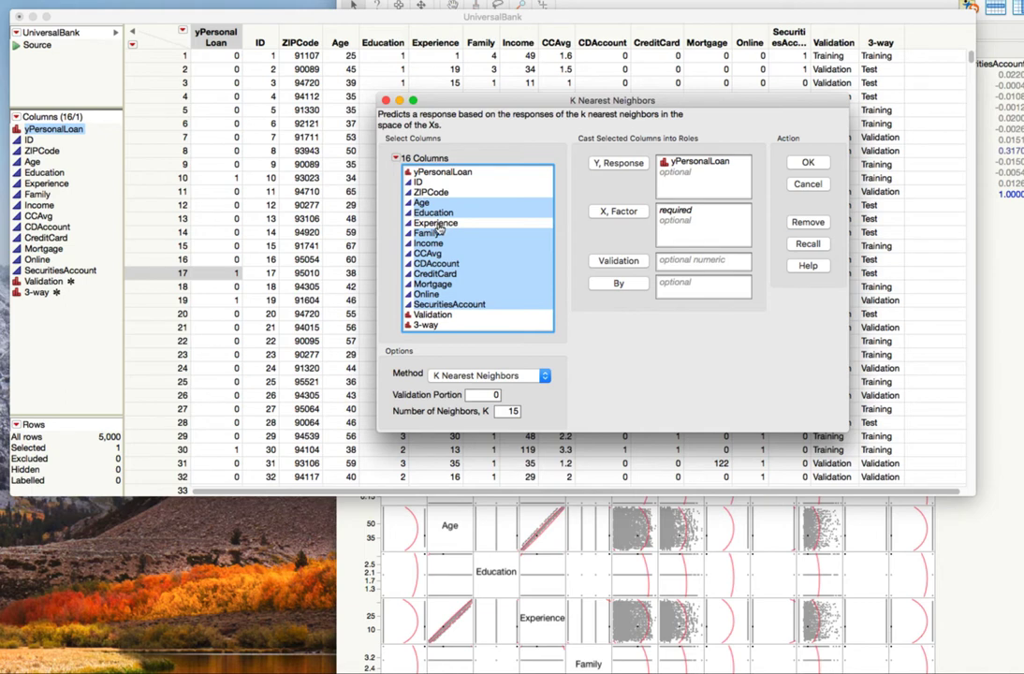
{"action": "left_click", "coordinate": [607, 213]}
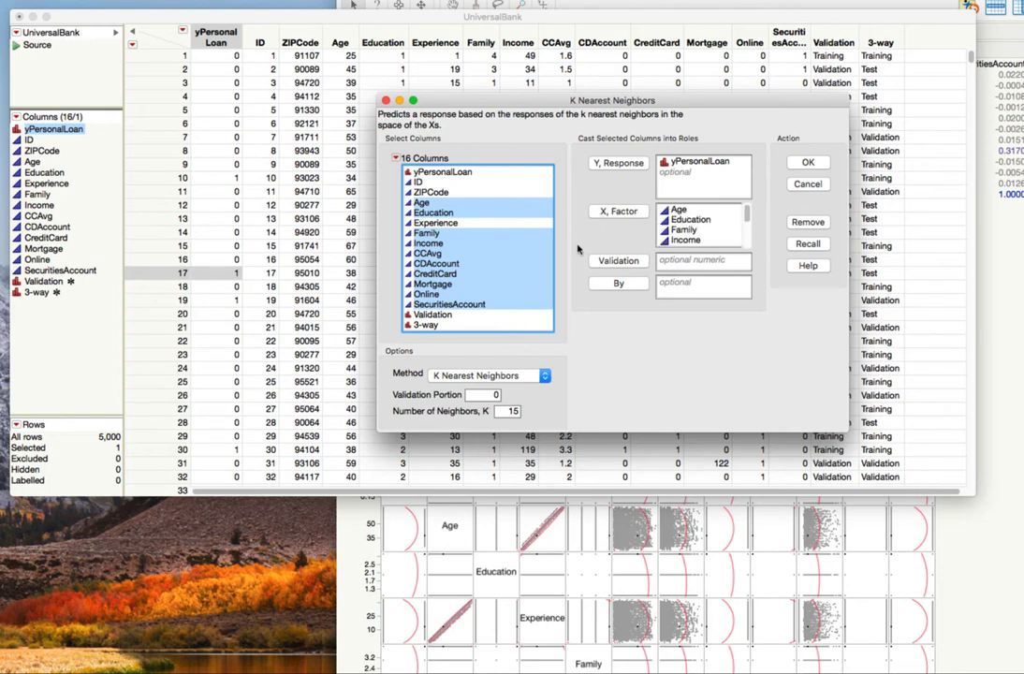
{"action": "left_click", "coordinate": [425, 325]}
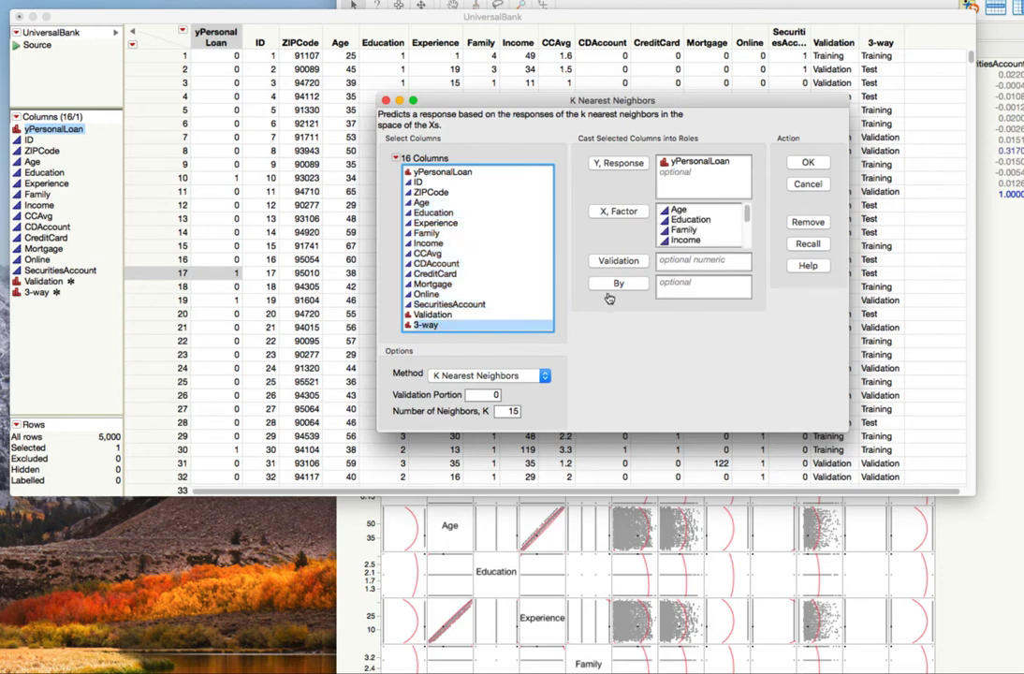
{"action": "left_click", "coordinate": [618, 262]}
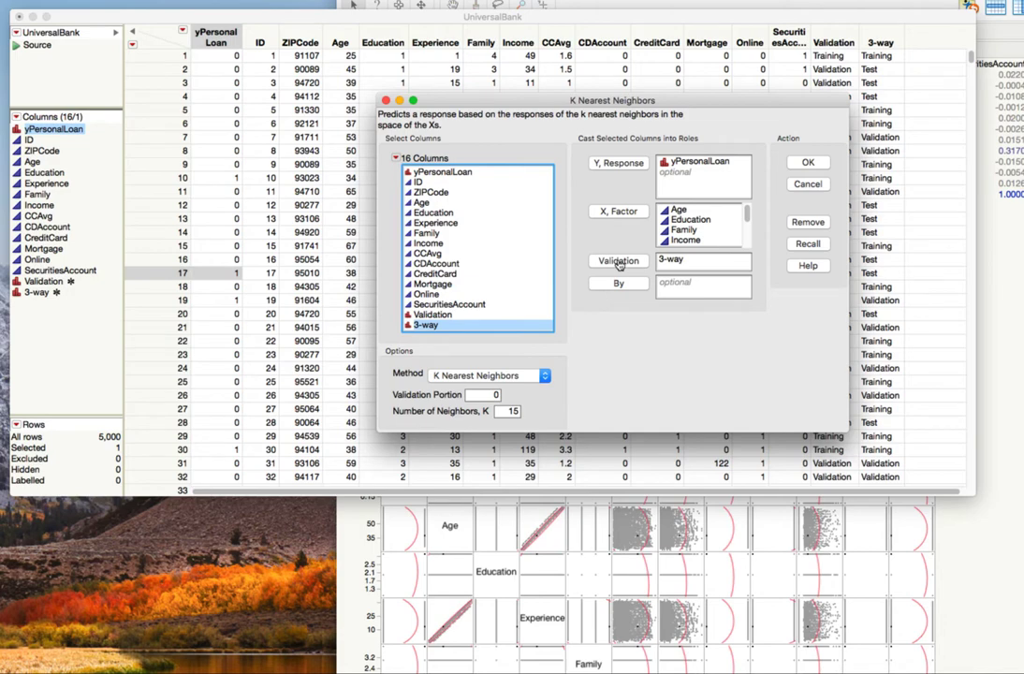
Run the analysis, yielding best K=3 with test confusion counts 895, 6, 31, 68
{"action": "left_click", "coordinate": [807, 164]}
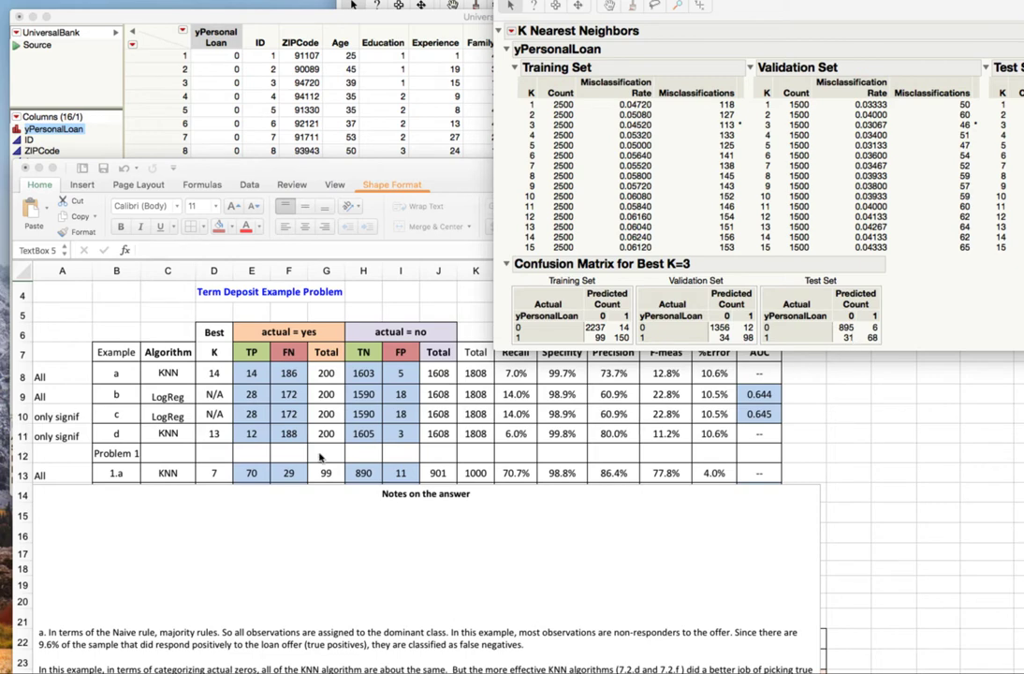
{"action": "left_click", "coordinate": [252, 477]}
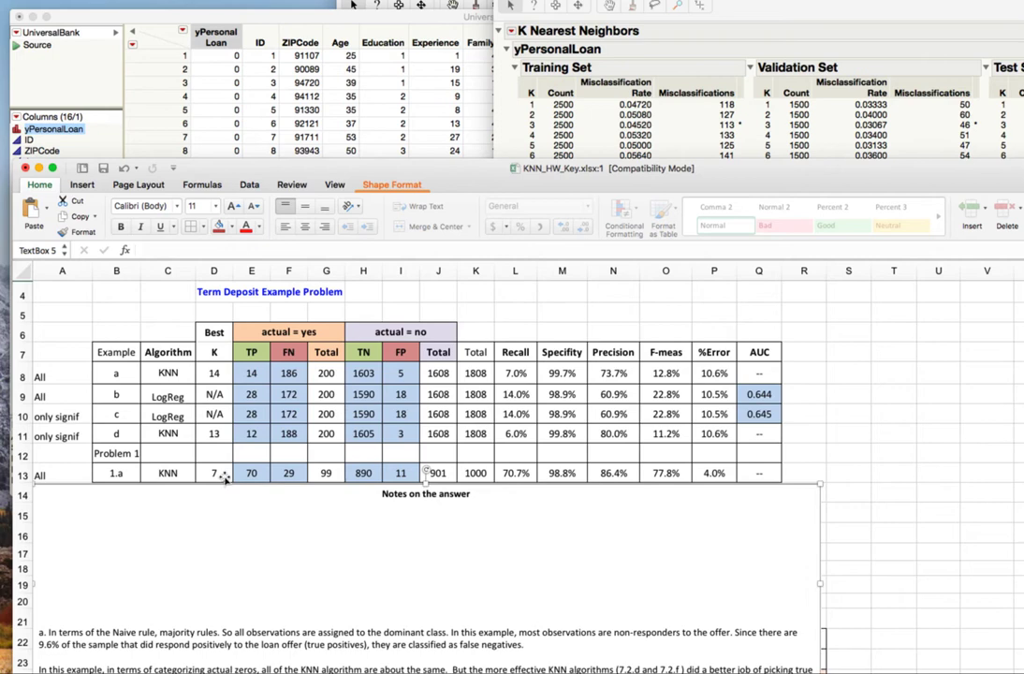
{"action": "left_click", "coordinate": [250, 475]}
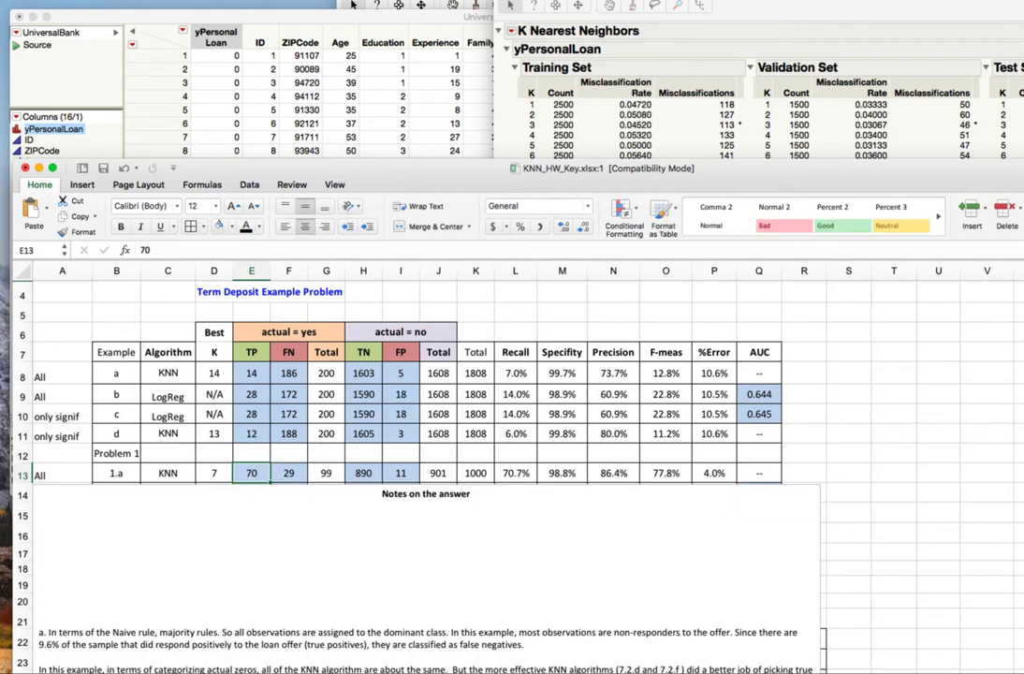
{"action": "left_click", "coordinate": [872, 87]}
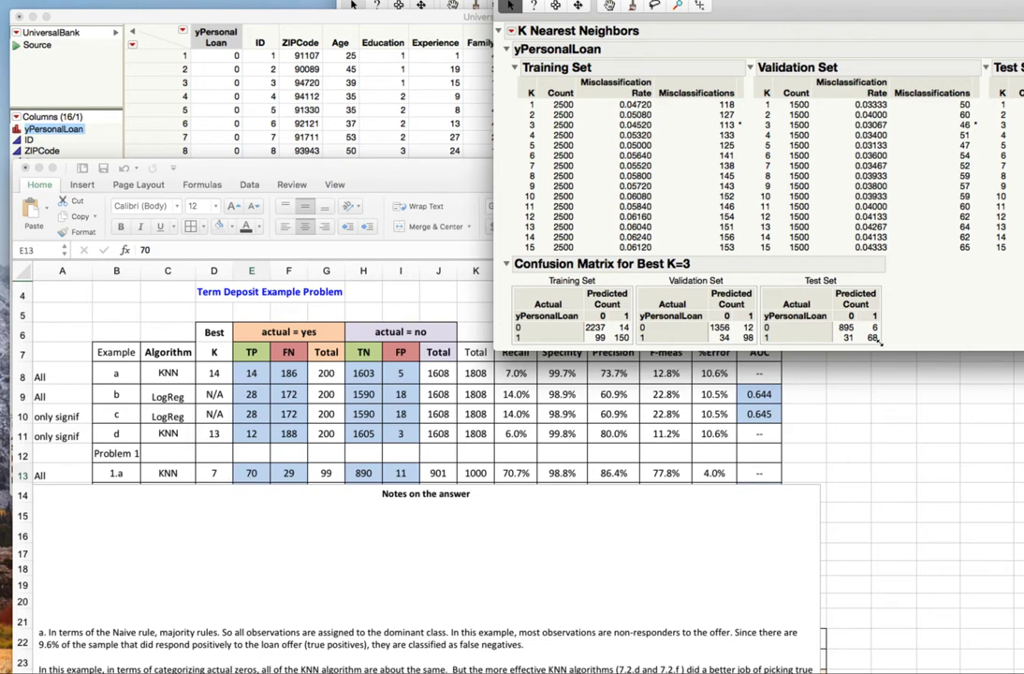
Enter TP 68 in E13 and FN 31 in F13 of the Excel template
{"action": "left_click", "coordinate": [254, 477]}
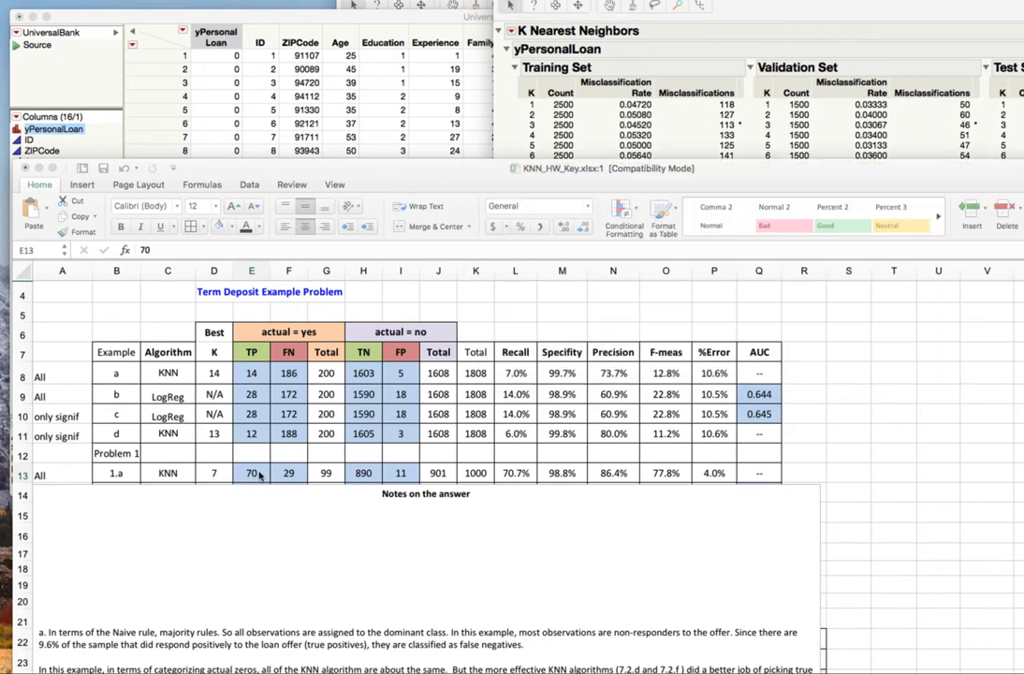
{"action": "type", "text": "68"}
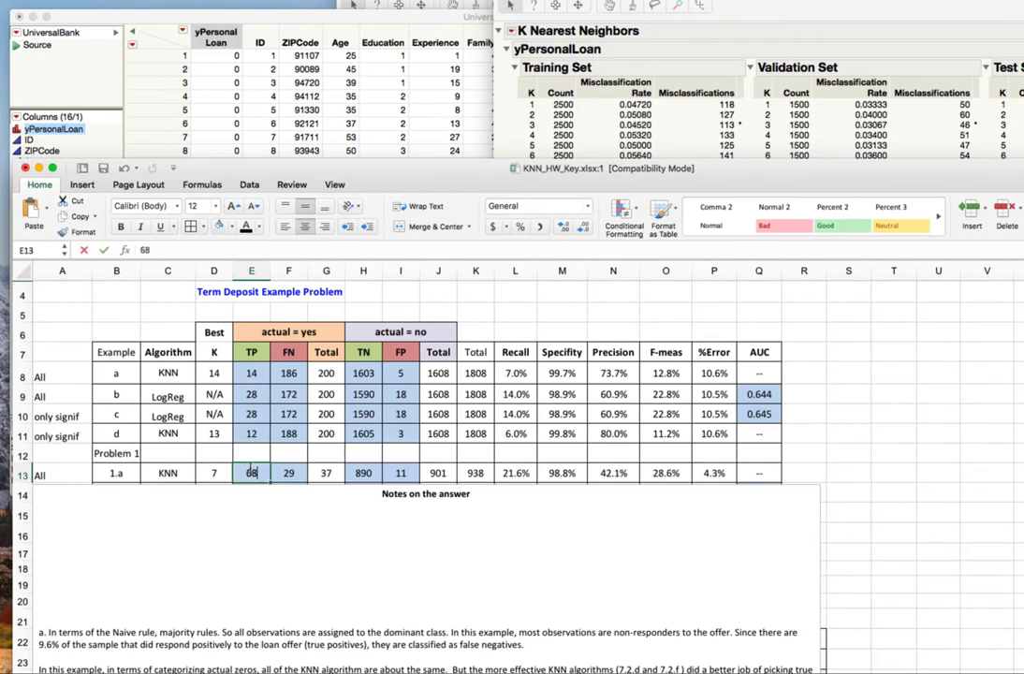
{"action": "key", "text": "Tab"}
{"action": "type", "text": "31"}
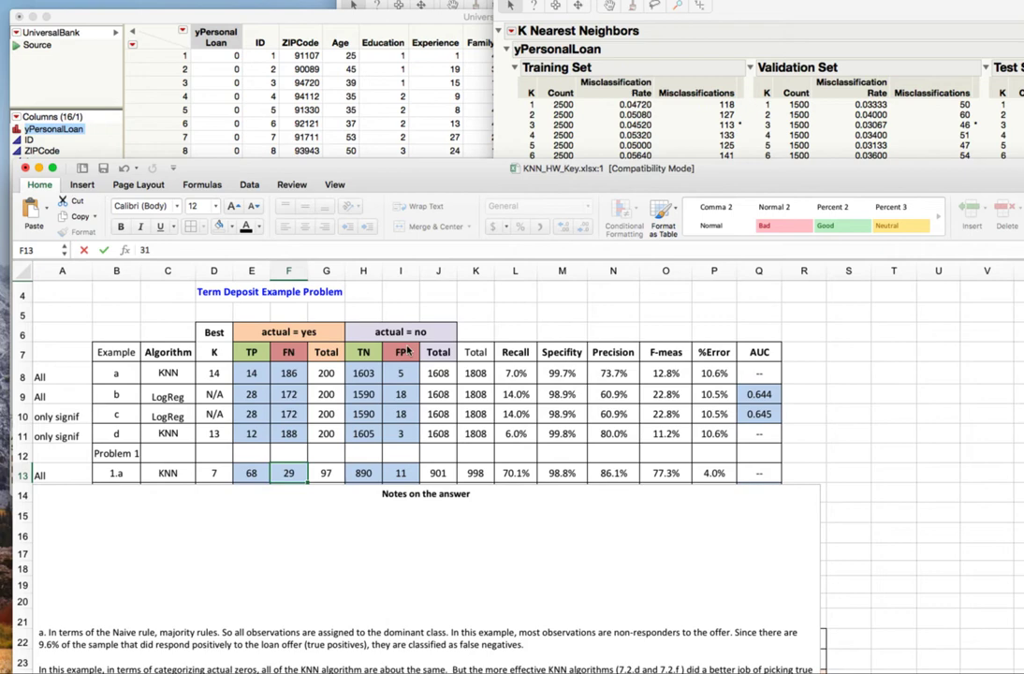
{"action": "key", "text": "Tab"}
Check the report, then set TN to 895 in H13 and FP to 6 in I13
{"action": "left_click", "coordinate": [567, 128]}
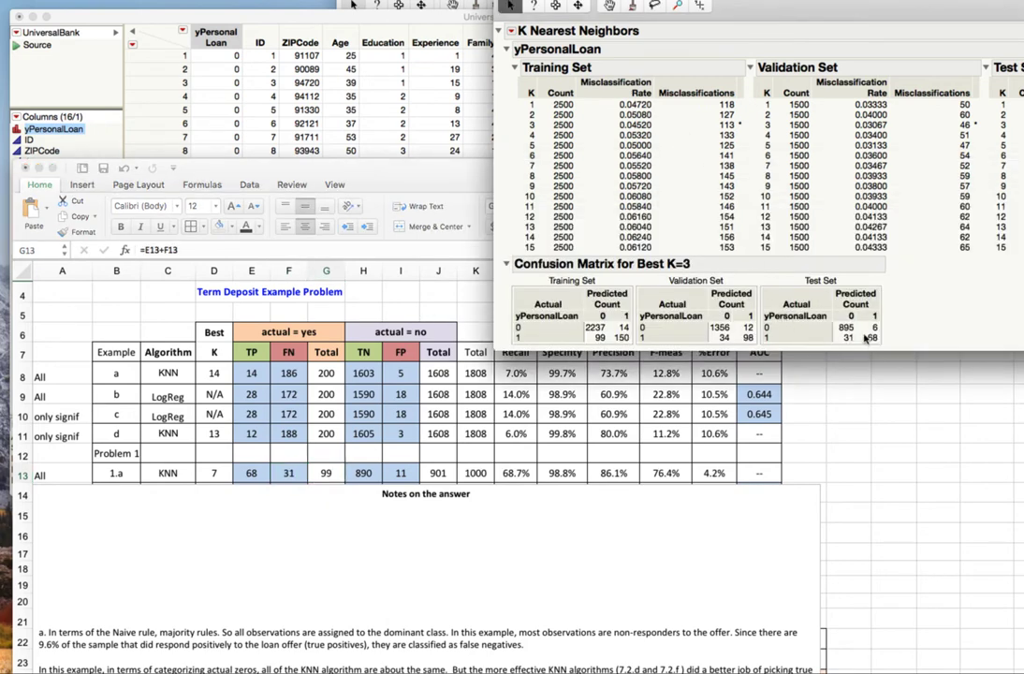
{"action": "left_click", "coordinate": [366, 473]}
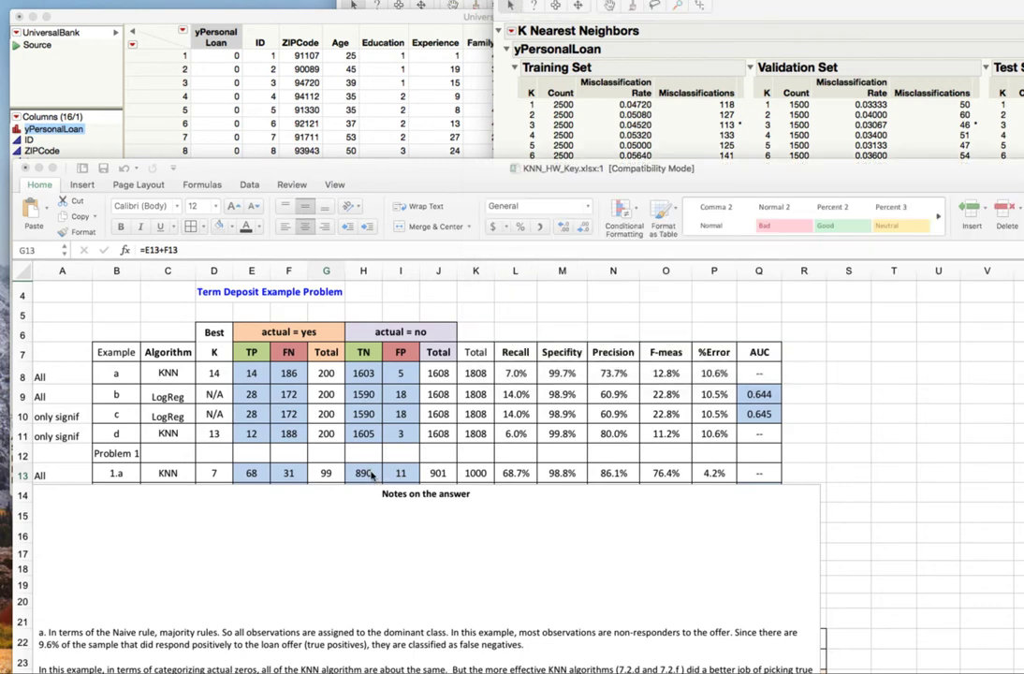
{"action": "double_click", "coordinate": [370, 473]}
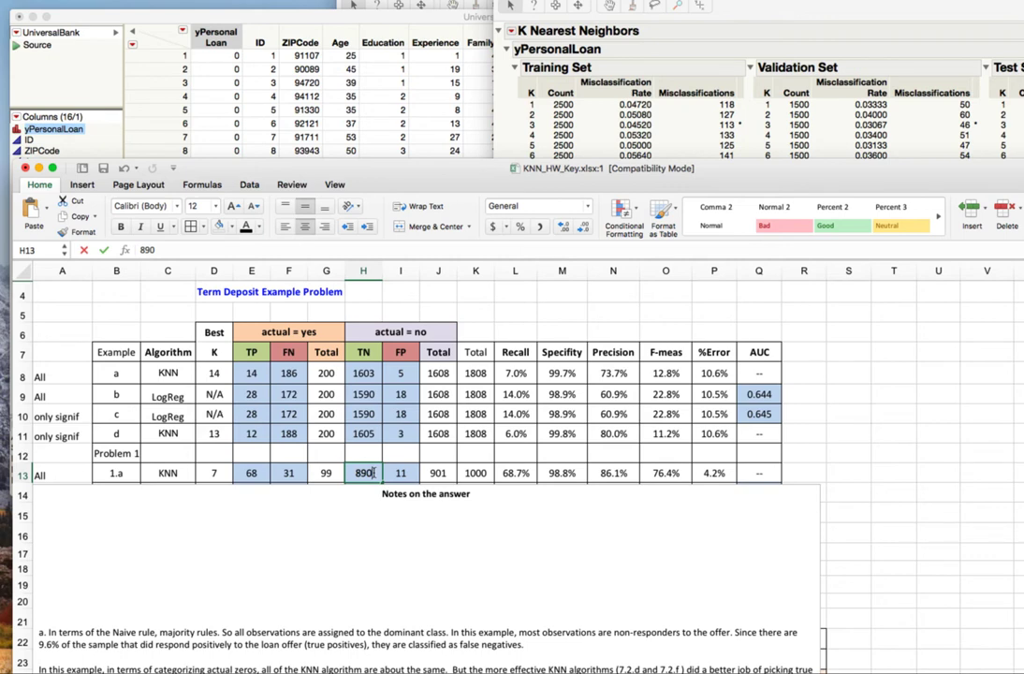
{"action": "key", "text": "BackSpace"}
{"action": "type", "text": "5"}
{"action": "key", "text": "Return"}
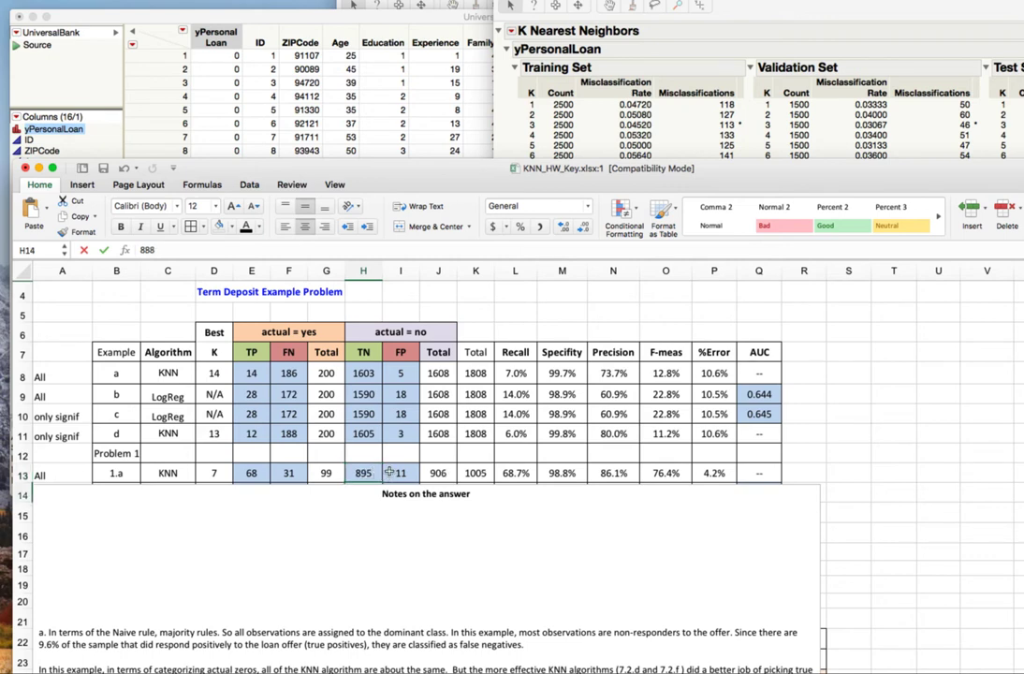
{"action": "left_click", "coordinate": [396, 472]}
{"action": "type", "text": "6"}
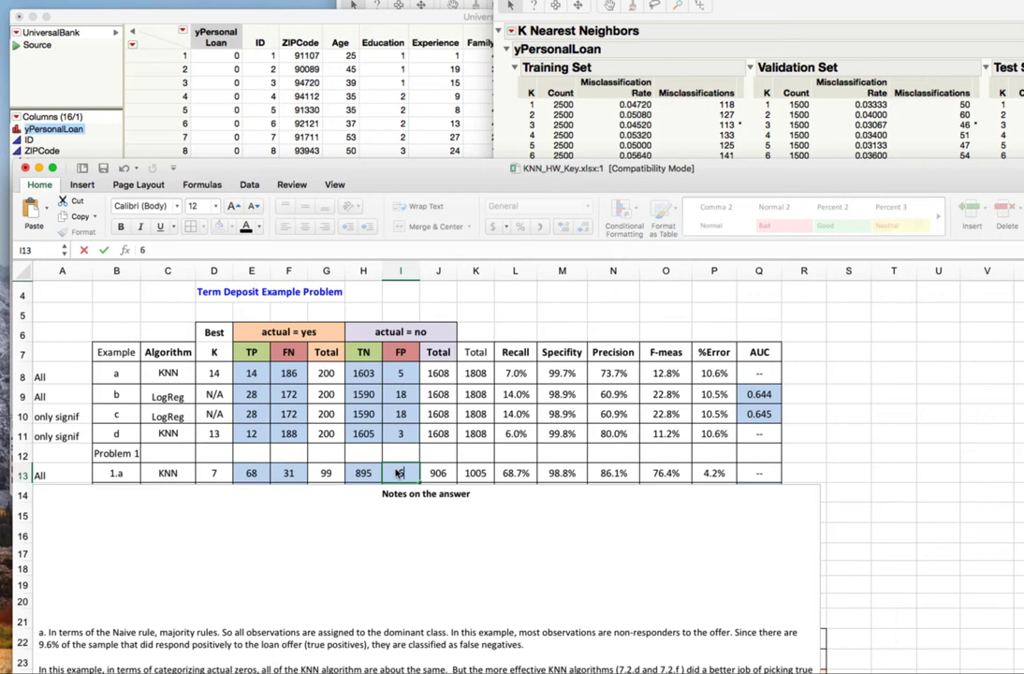
{"action": "key", "text": "Tab"}
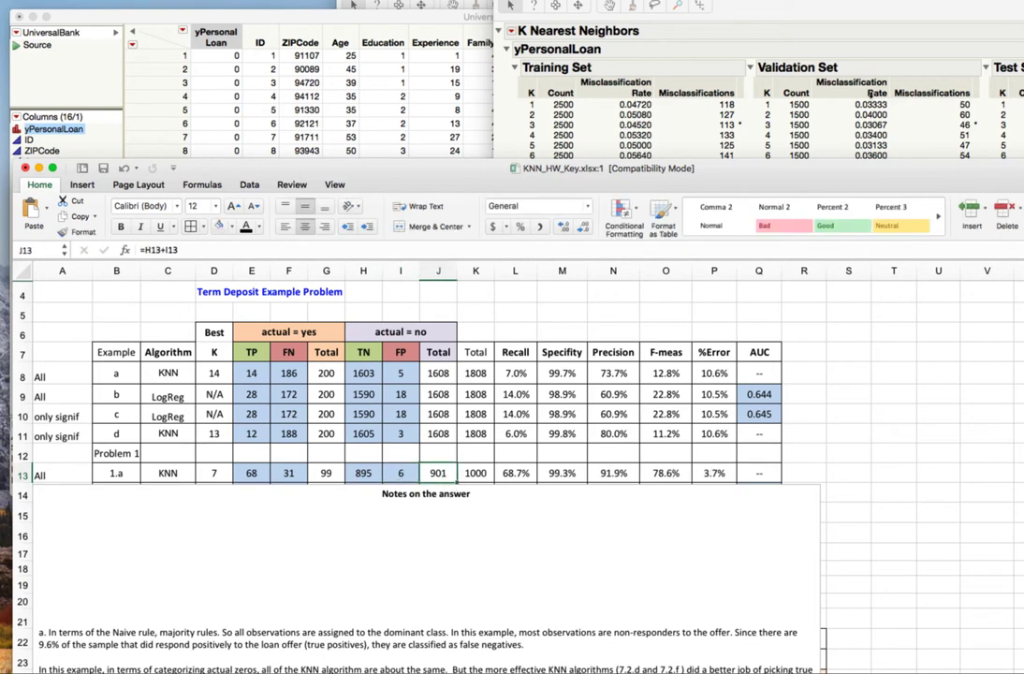
{"action": "left_click", "coordinate": [748, 52]}
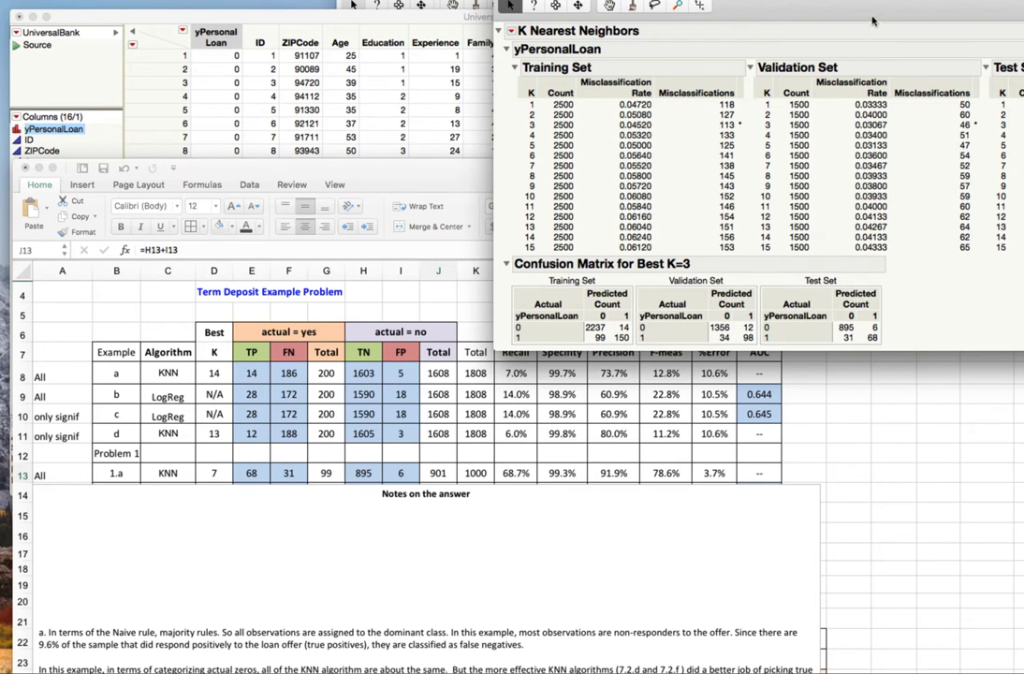
Move the JMP report window left over Excel to show the full Test Set confusion matrices
{"action": "left_click_drag", "start_coordinate": [872, 24], "coordinate": [671, 65]}
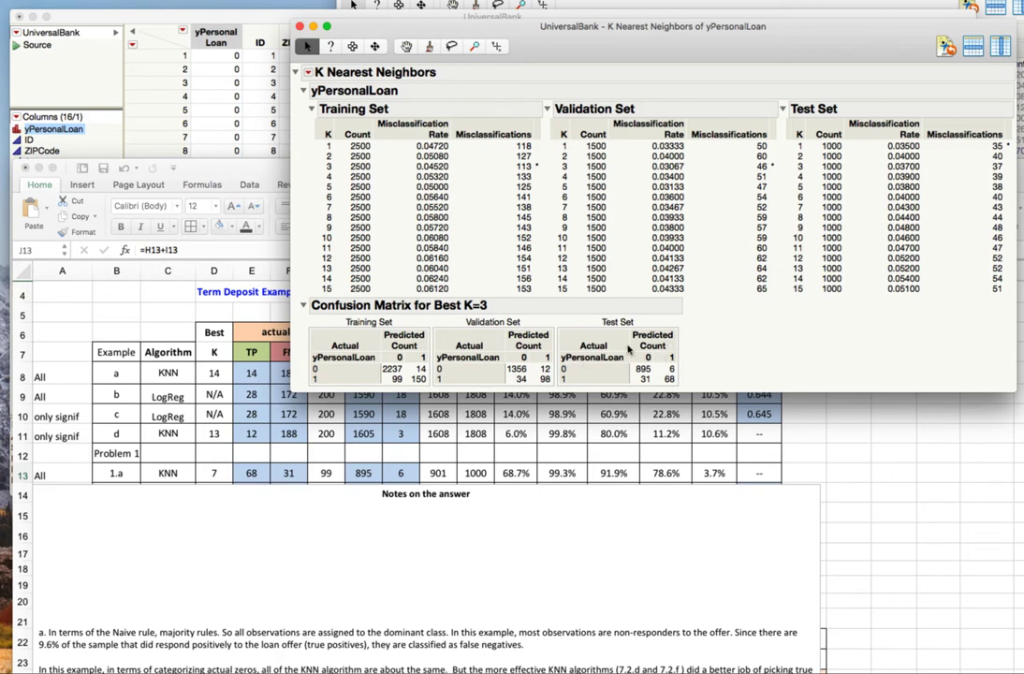
{"action": "left_click_drag", "start_coordinate": [553, 25], "coordinate": [366, 53]}
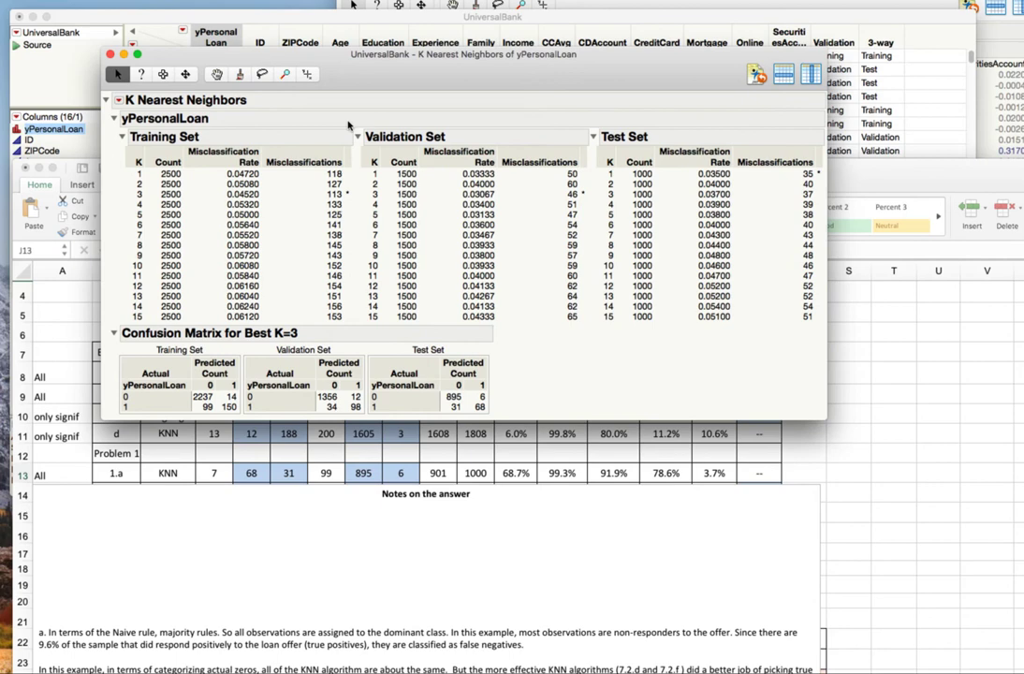